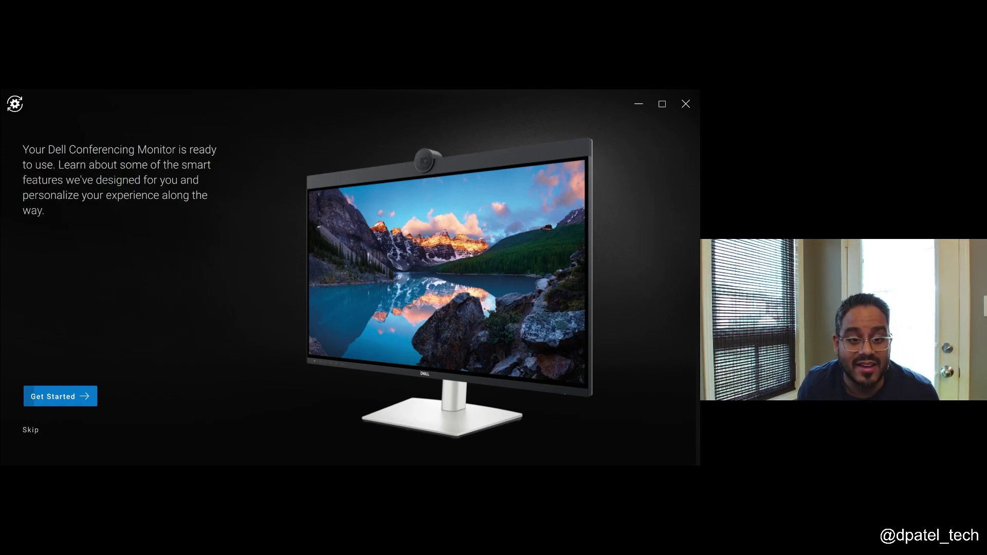
Start the webcam setup tour, keep the Default preset and switch on AI Auto Framing.
click(52, 403)
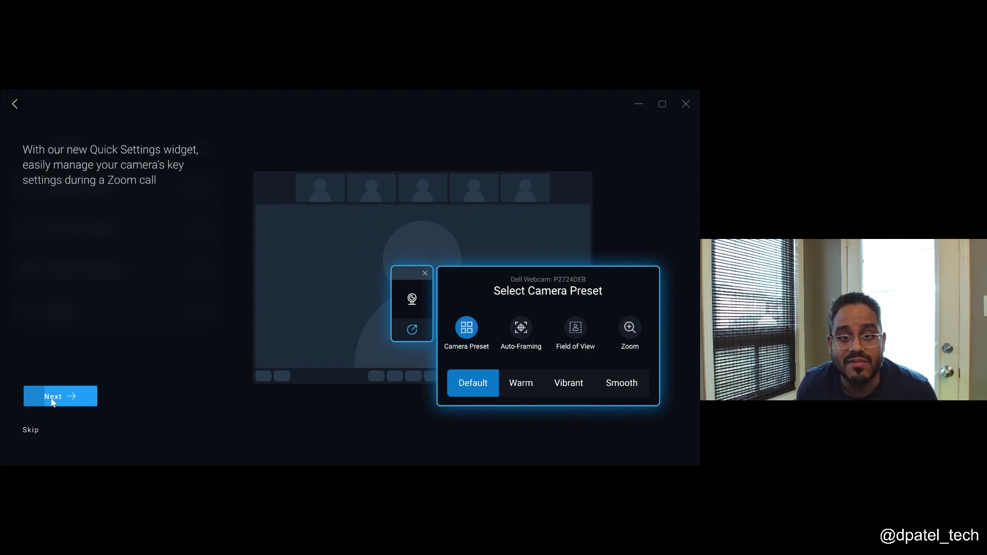
click(52, 403)
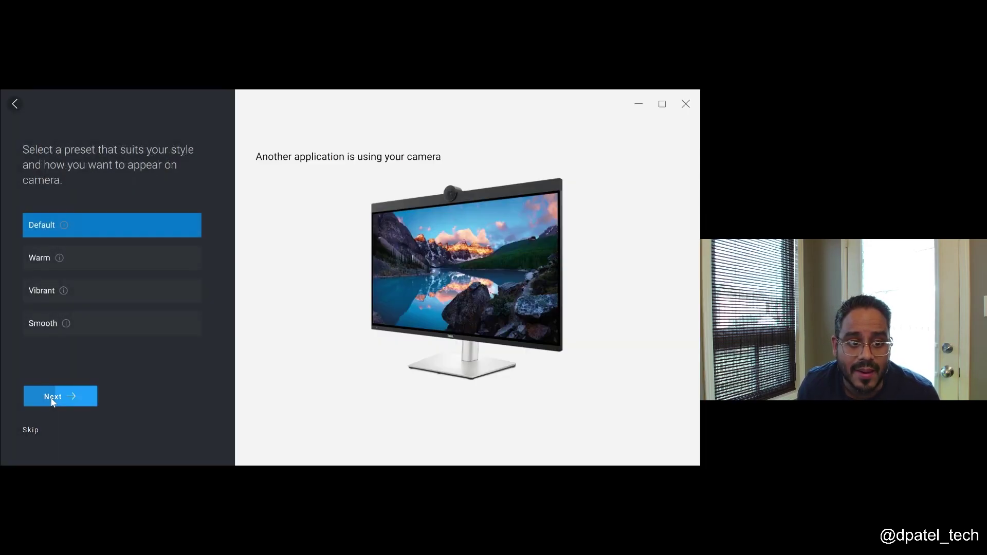
click(60, 400)
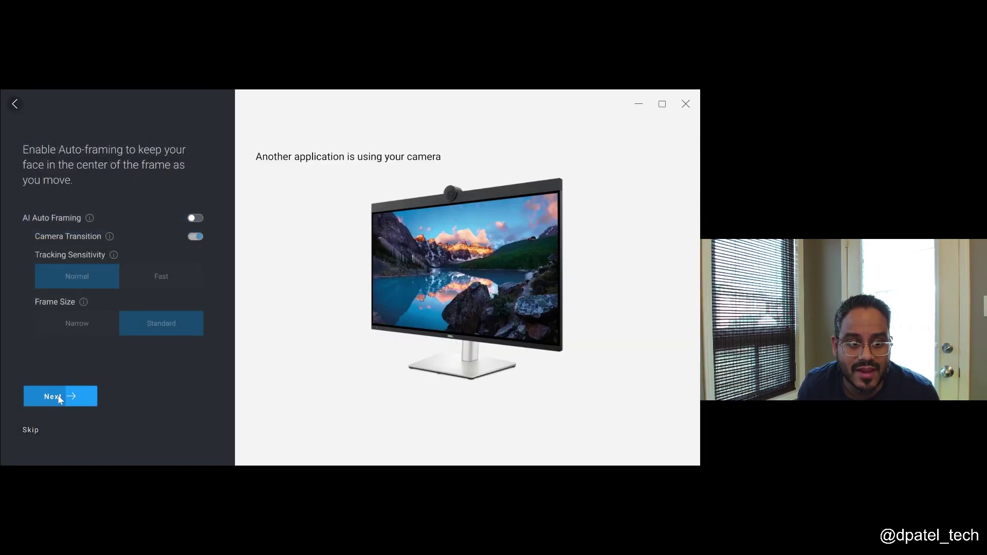
click(196, 218)
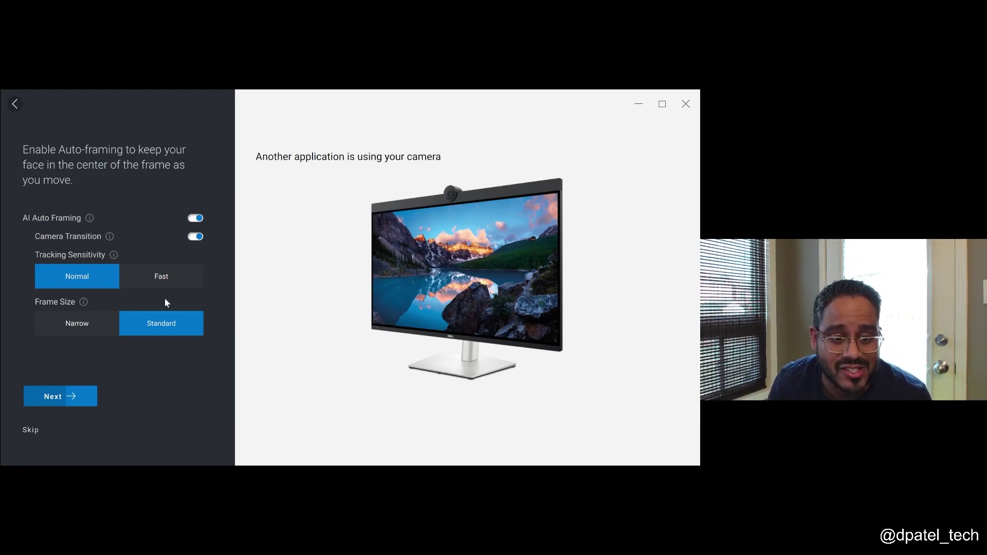
Continue past the HDR and presence-sensor pages and finish setup to reach full webcam settings.
click(66, 397)
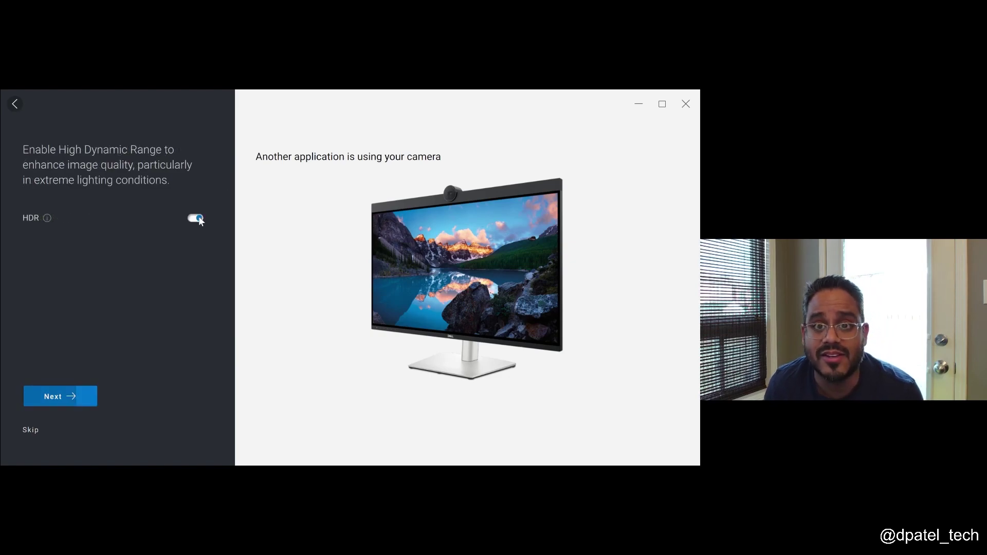
click(59, 390)
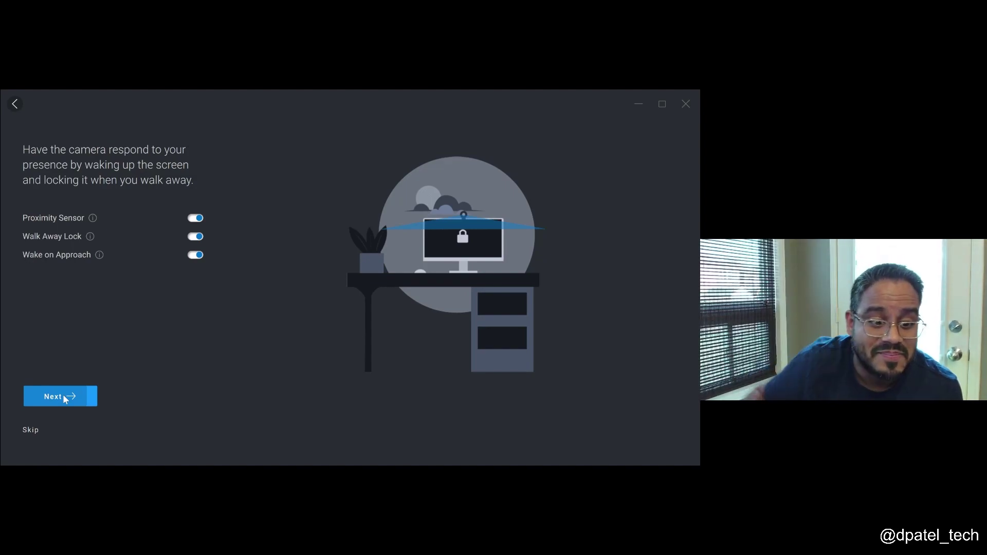
click(64, 396)
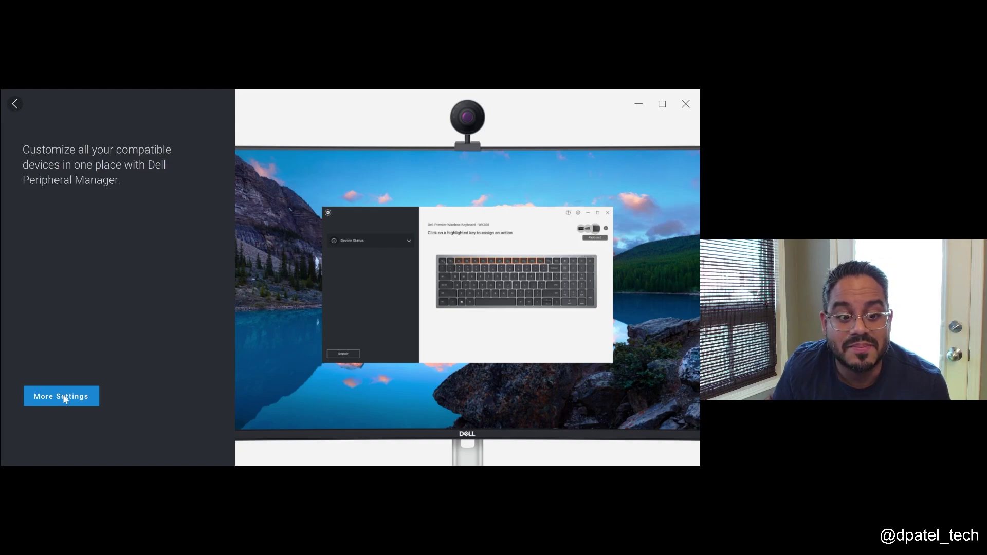
click(63, 397)
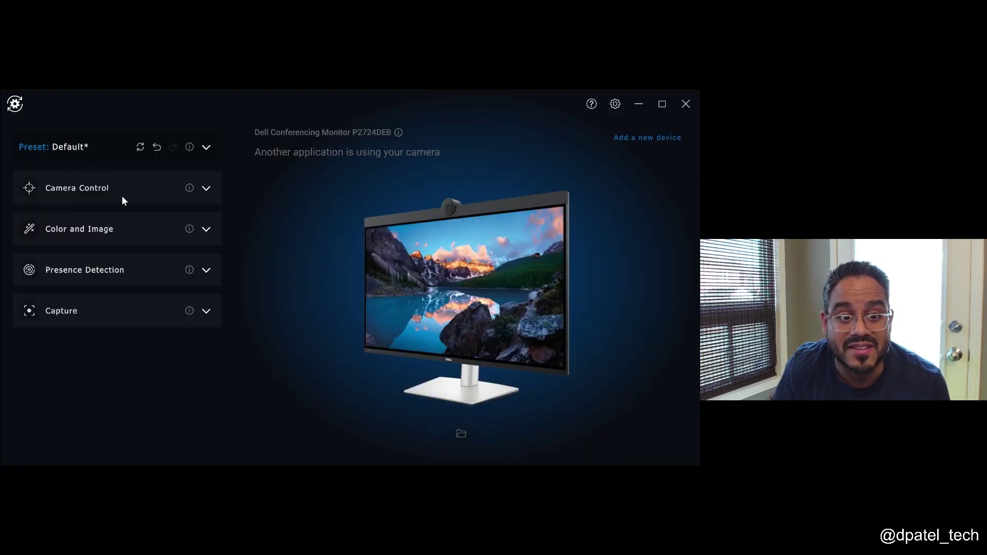
Review Camera Control, Color and Image, Presence Detection, and Capture (Full HD, 30 FPS) sections.
click(123, 200)
scroll(124, 260, down, 5)
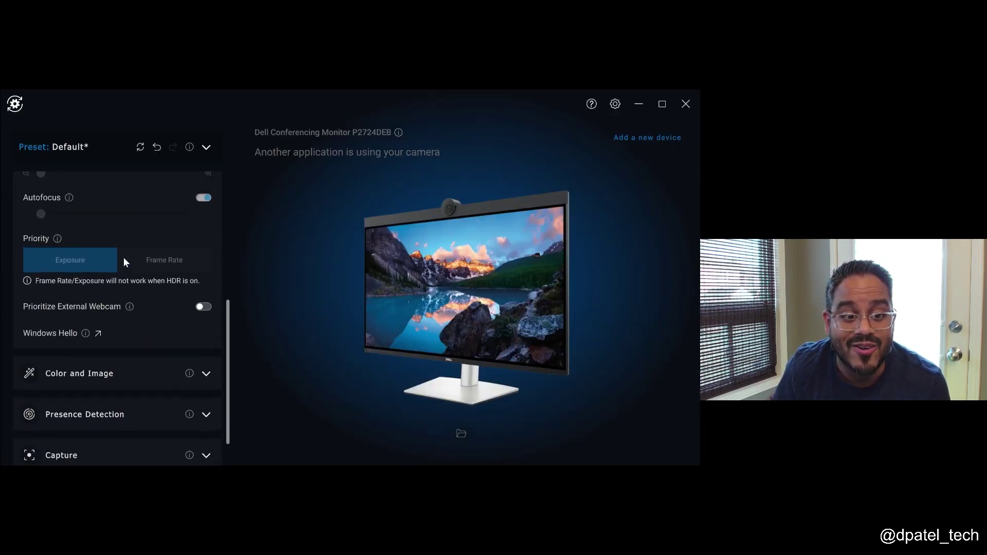
scroll(123, 260, up, 5)
scroll(123, 258, down, 5)
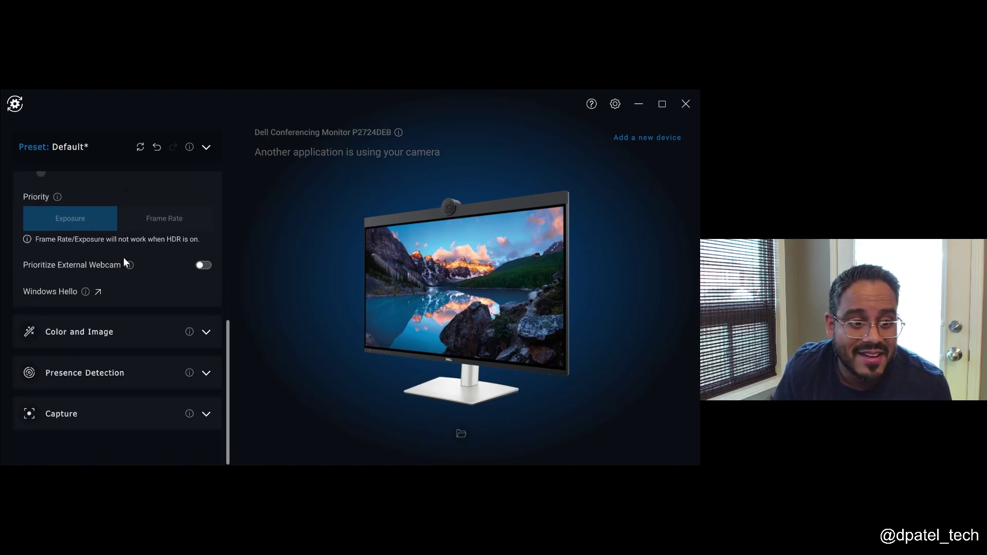
click(85, 333)
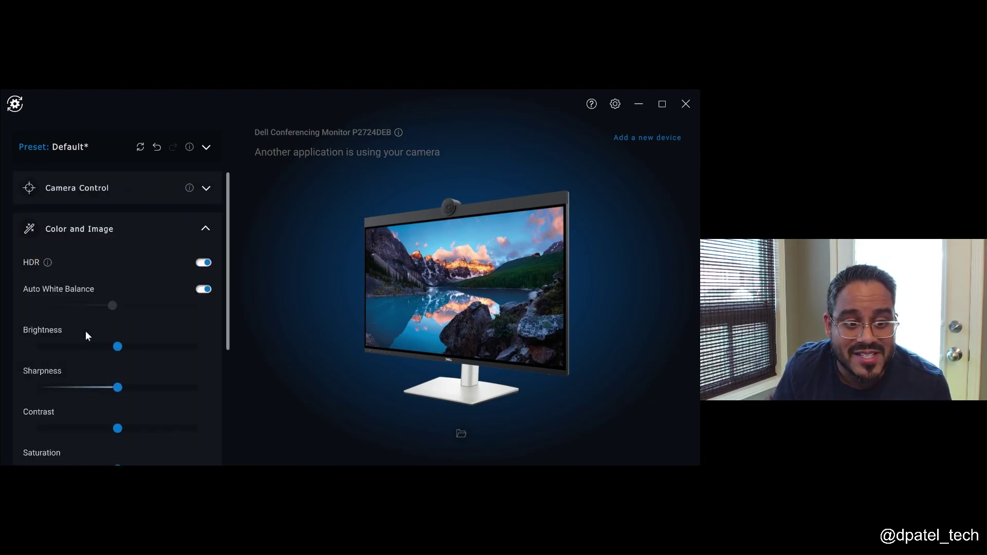
scroll(86, 331, down, 5)
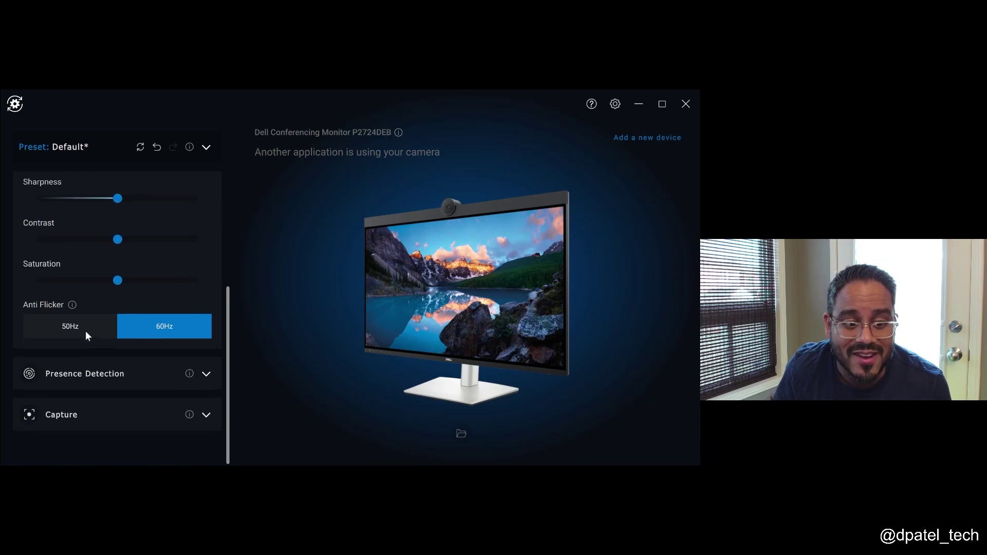
click(81, 374)
scroll(81, 365, down, 1)
click(73, 413)
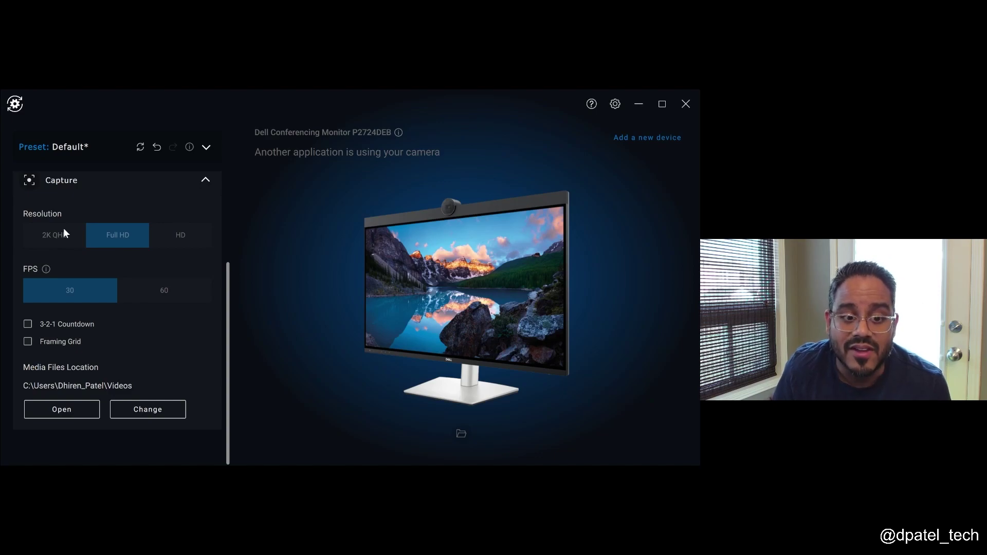
scroll(200, 353, up, 3)
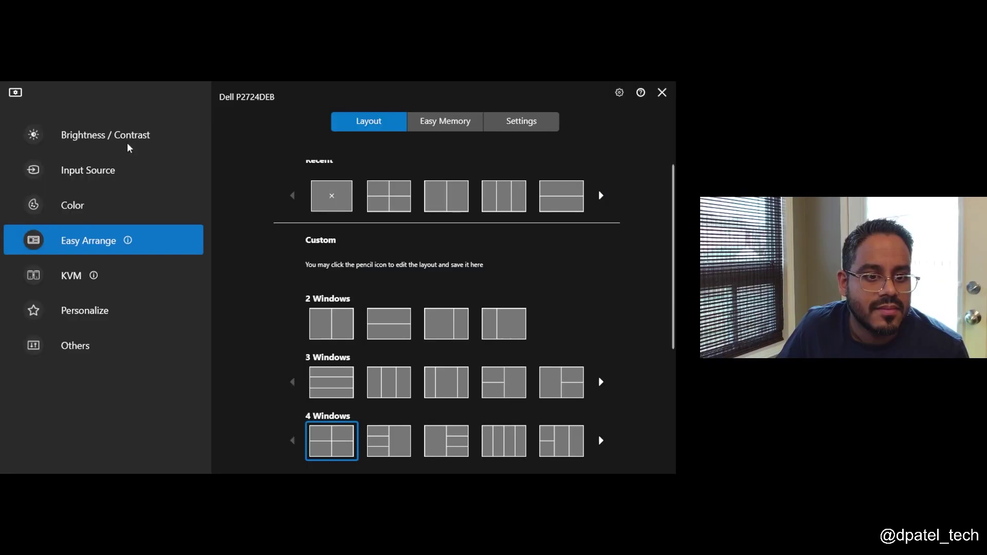
Lower brightness to 95% and back to 100%, then view Input Source showing USB-C.
click(138, 135)
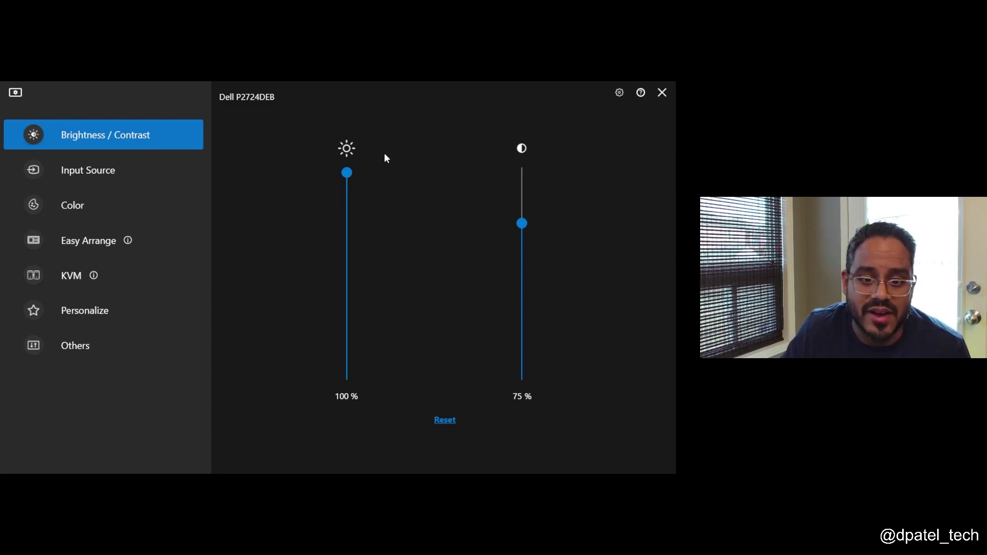
click(351, 180)
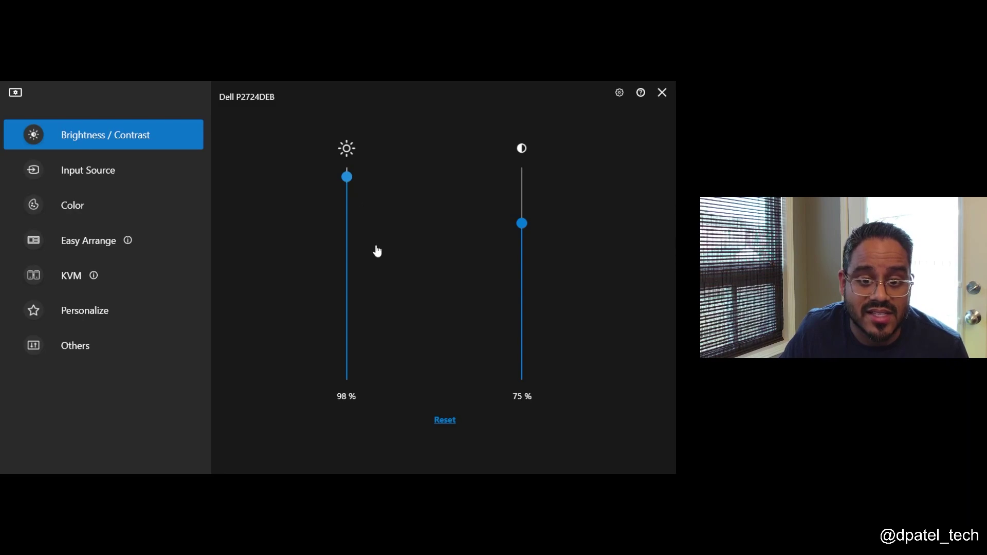
click(343, 185)
drag(345, 184, 347, 169)
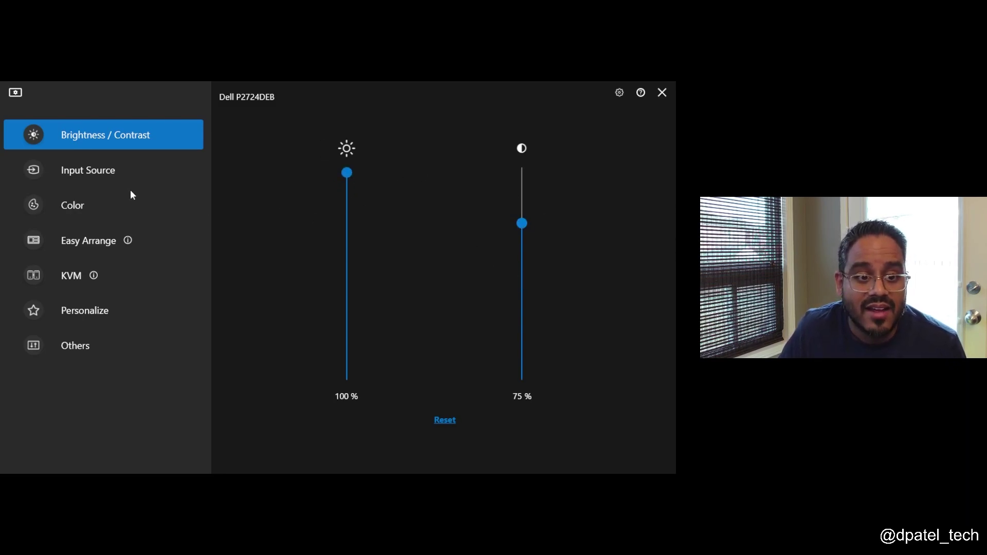
click(96, 173)
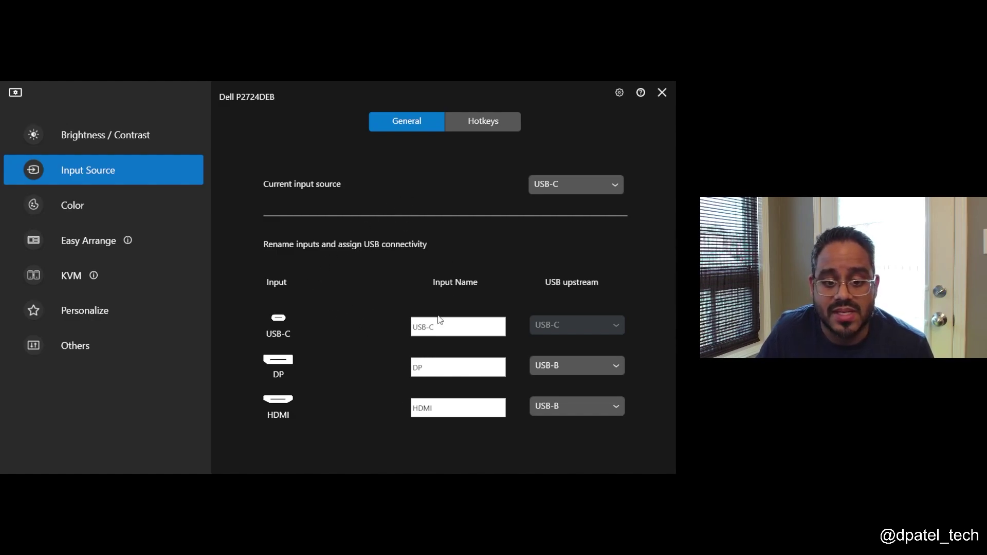
Check the input hotkeys, then show the Manual colour presets on the Color page.
click(470, 125)
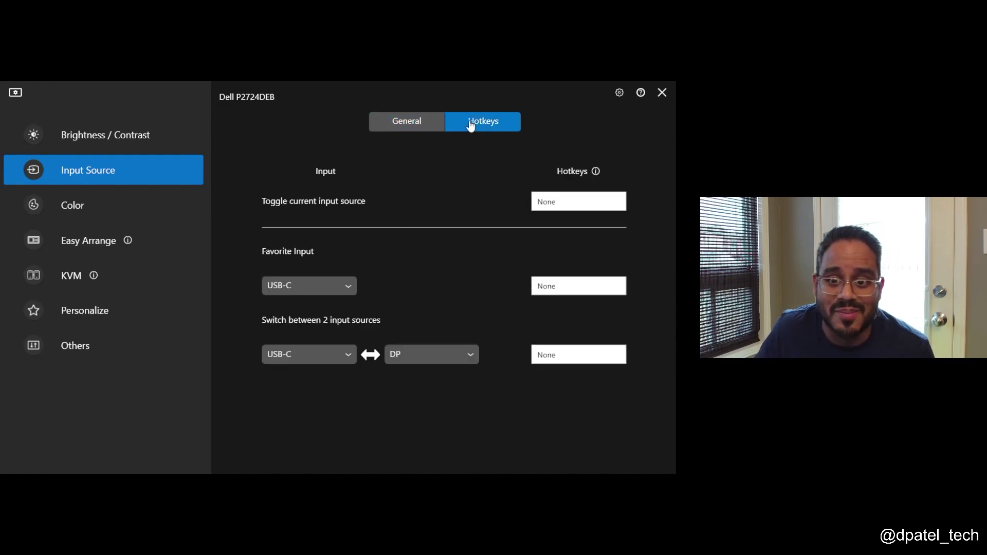
click(143, 210)
click(533, 172)
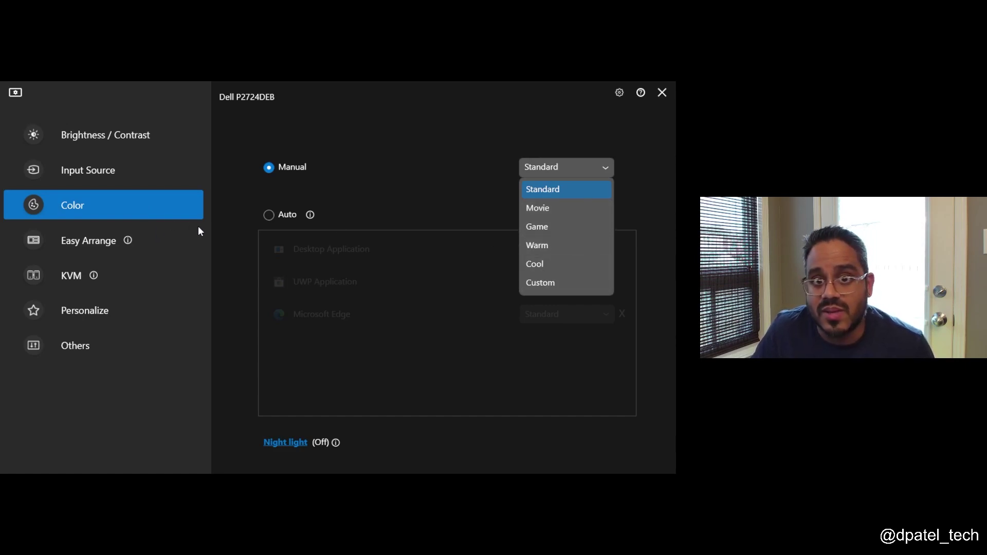
Apply the two-window side-by-side layout, then the three-column layout in Easy Arrange.
click(171, 241)
click(102, 252)
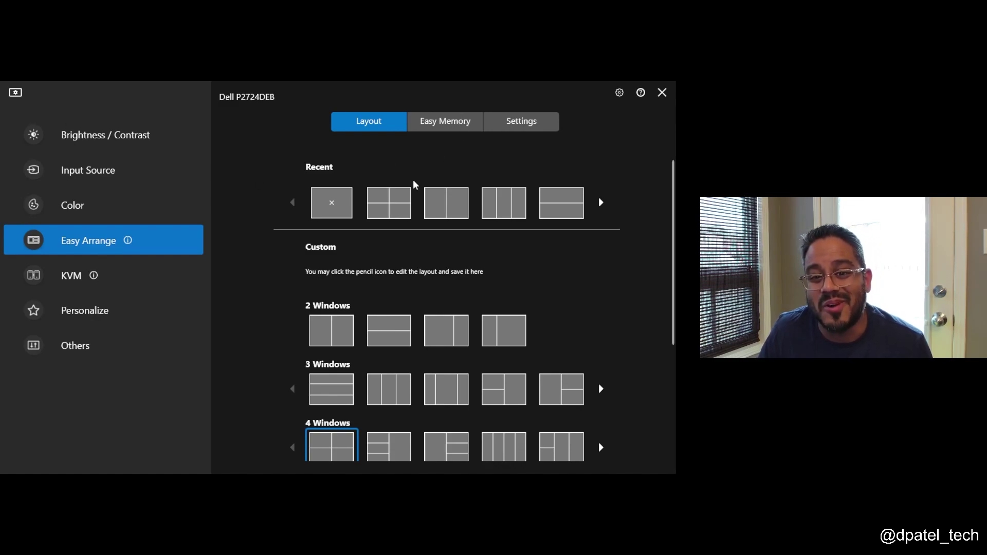
mouse_move(396, 206)
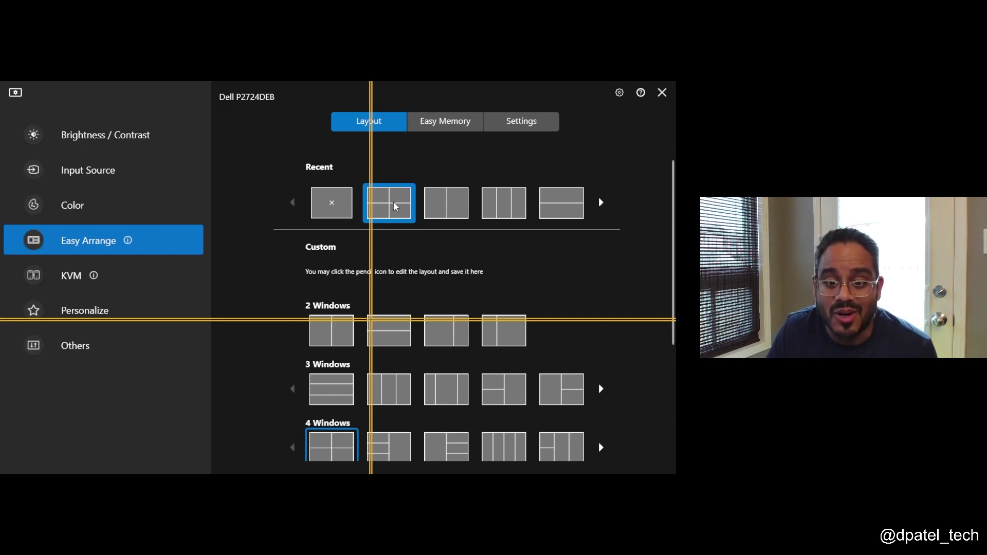
click(464, 205)
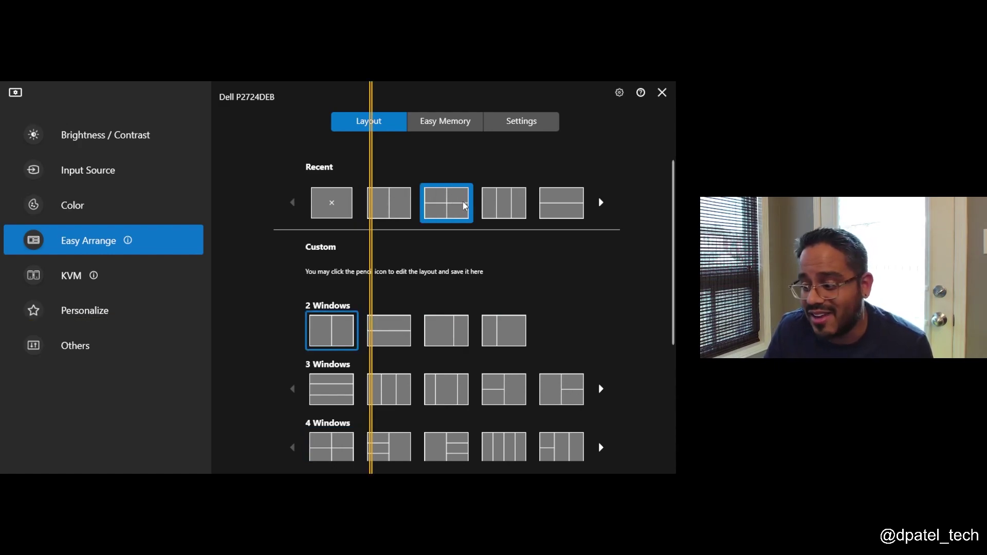
click(507, 208)
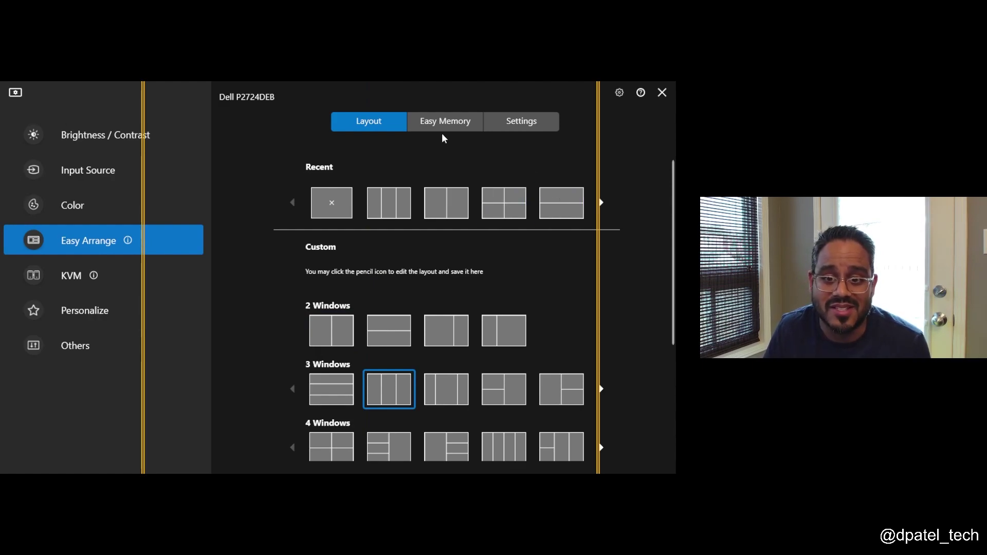
Review the Easy Memory profiles and the Easy Arrange settings.
scroll(363, 304, down, 3)
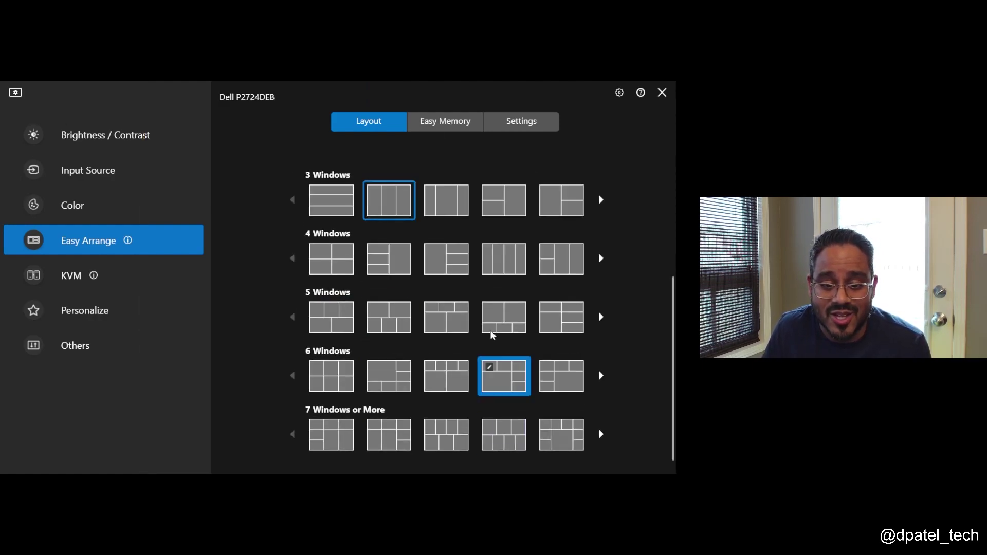
click(455, 123)
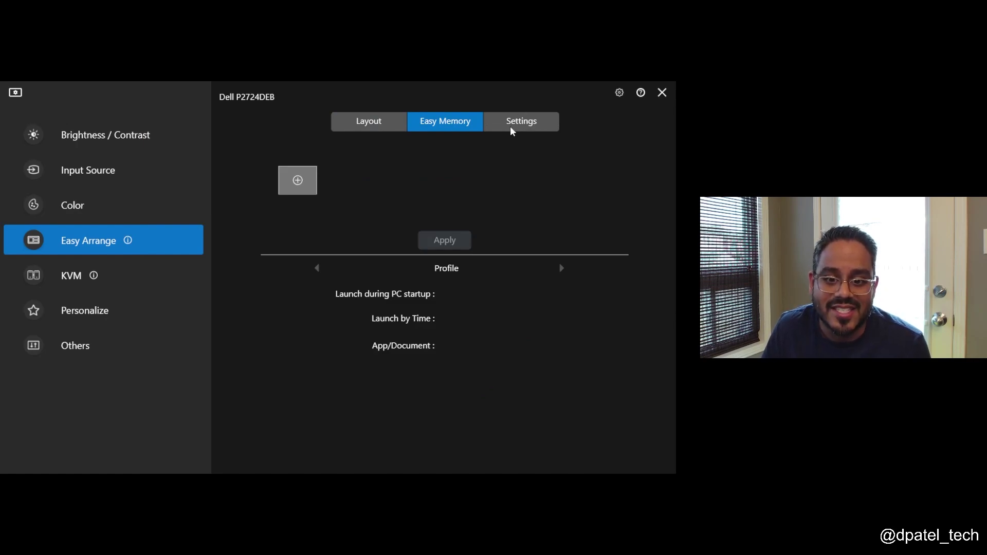
click(535, 126)
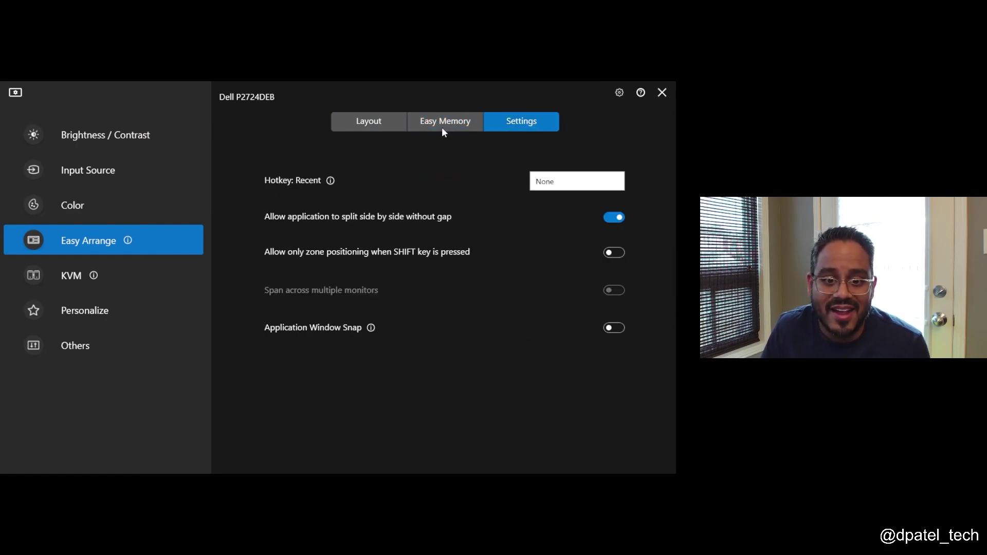
Step into the USB KVM setup, then review Personalize and the Others page.
click(154, 282)
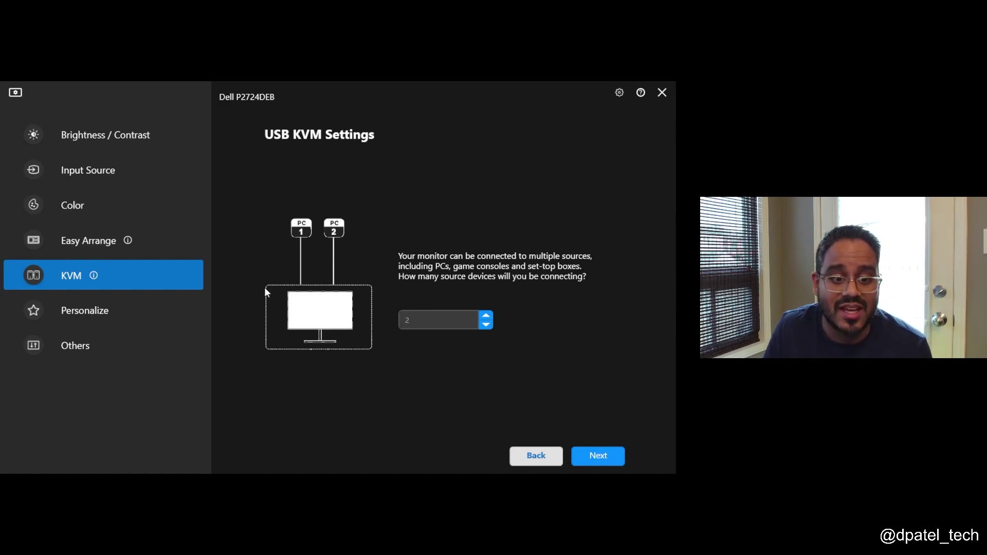
click(591, 456)
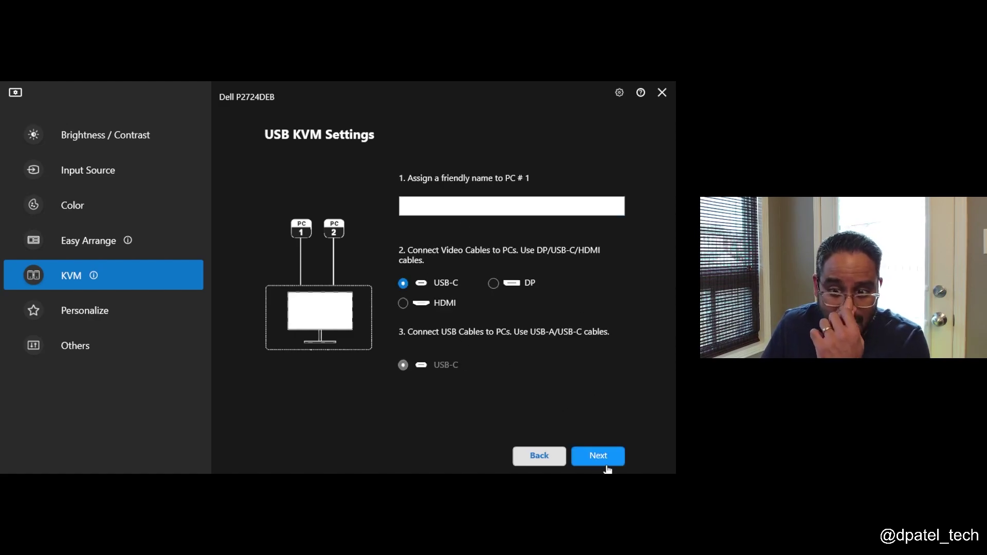
click(102, 308)
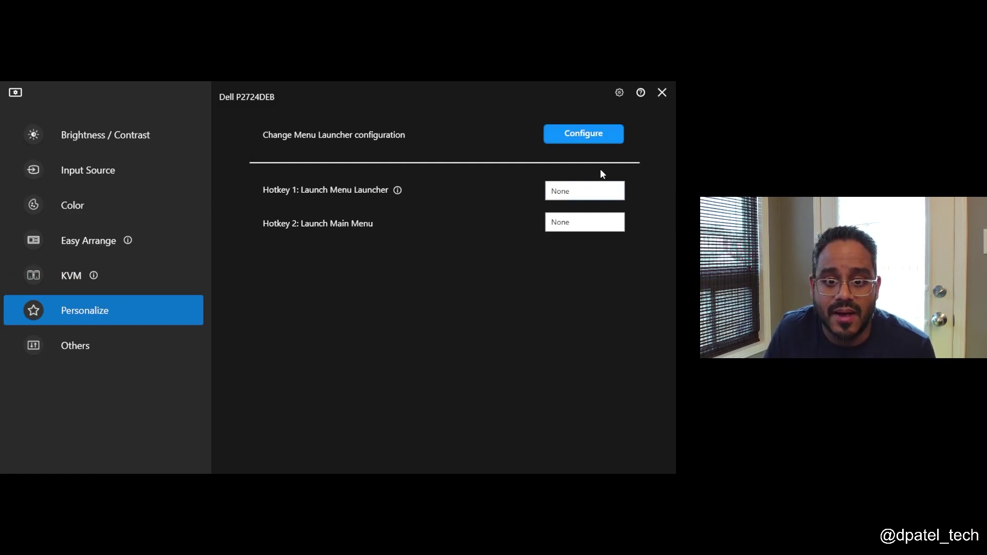
click(139, 350)
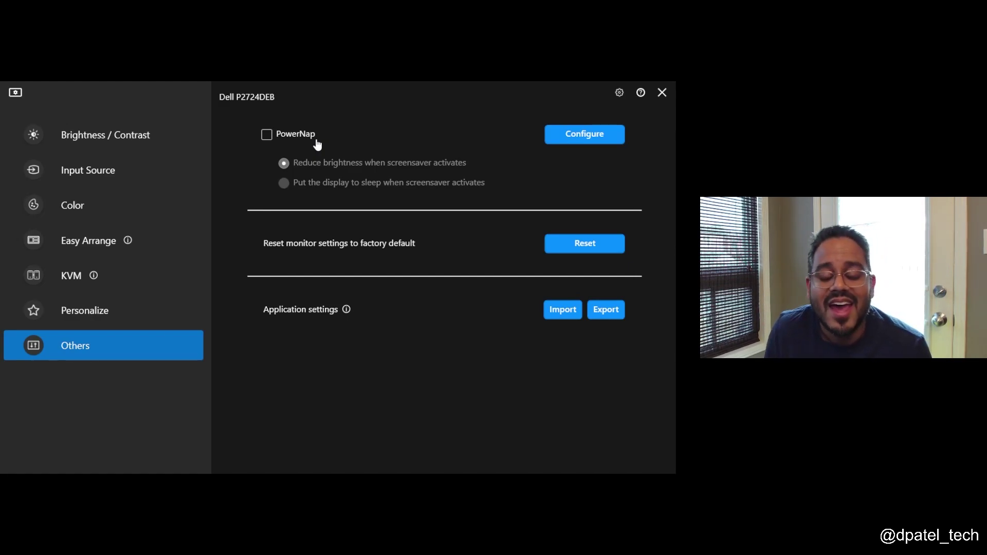
Enable PowerNap to reduce brightness when the screensaver activates.
click(299, 137)
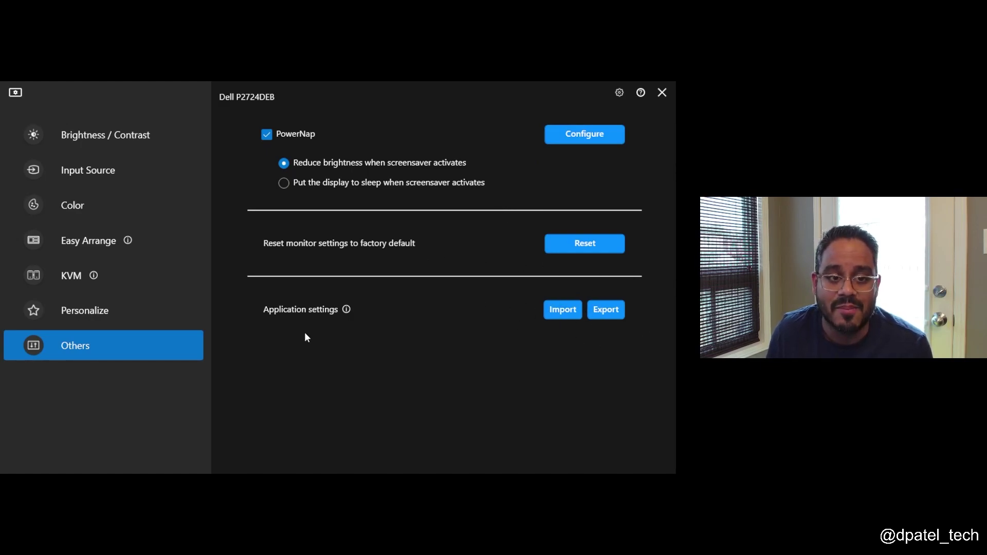
Return to Brightness / Contrast, showing brightness 100% and contrast 75%.
click(101, 137)
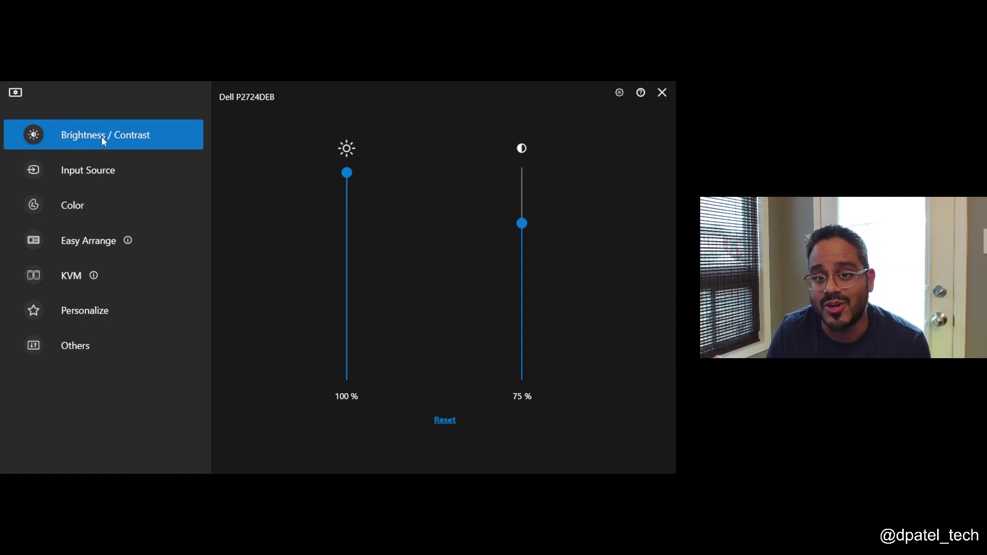